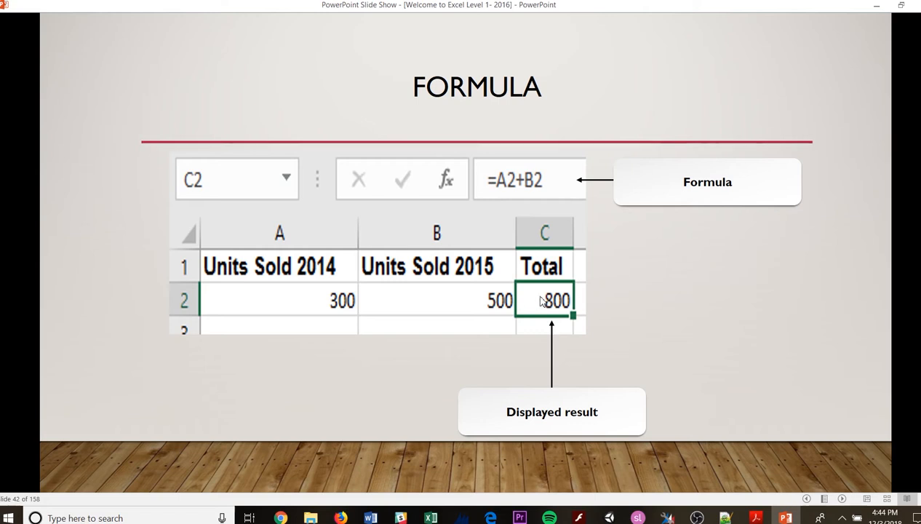
Switch from the slide show to the New Product Income workbook in Excel and enlarge the worksheet around the estimated sales.
click(613, 275)
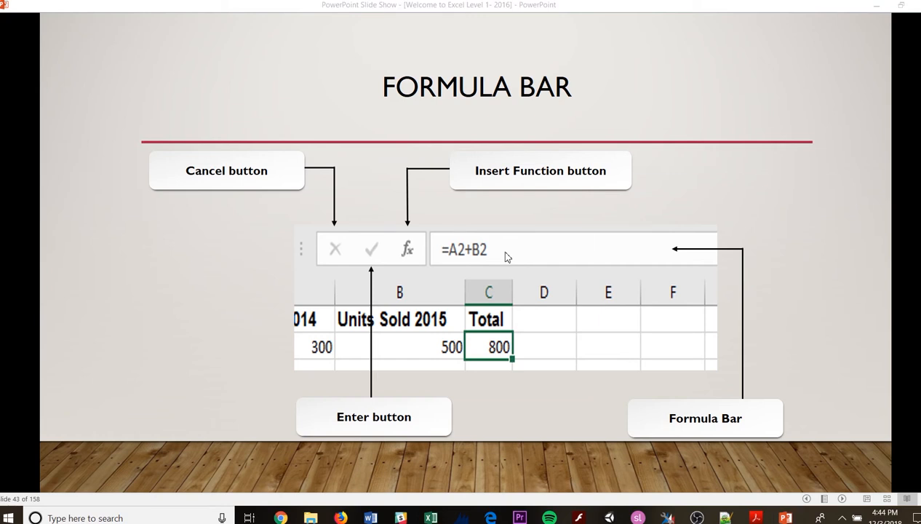
click(431, 517)
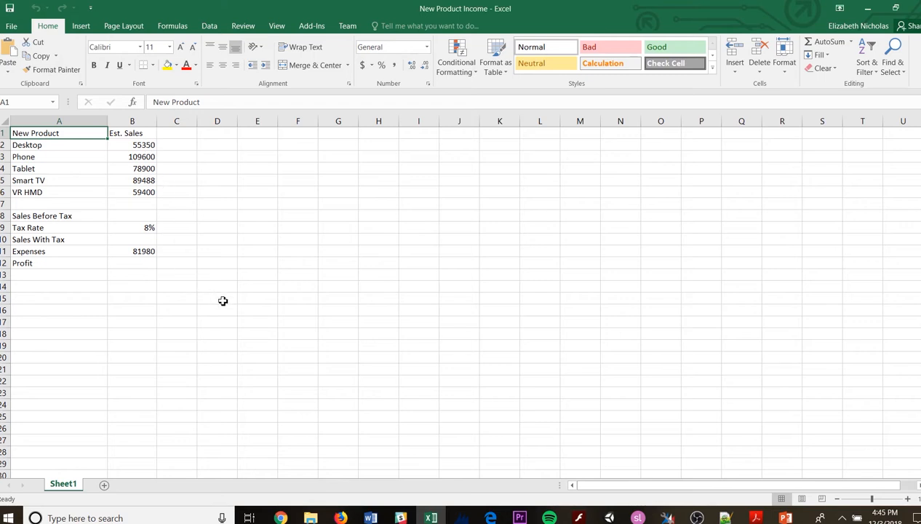
scroll(223, 300, up, 5)
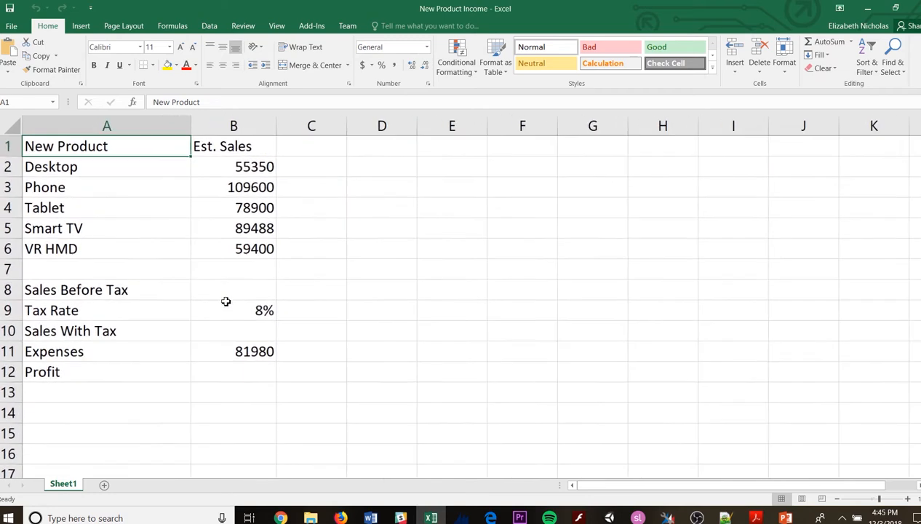
scroll(225, 301, up, 1)
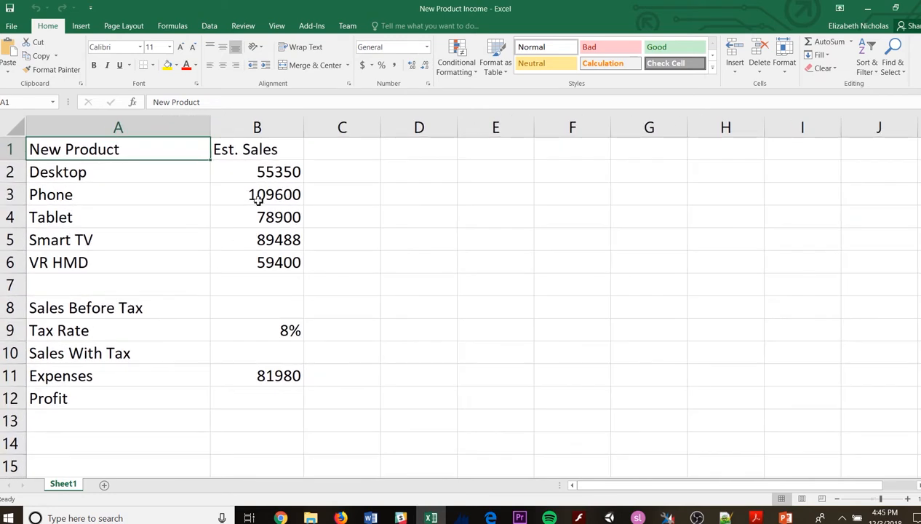
click(262, 175)
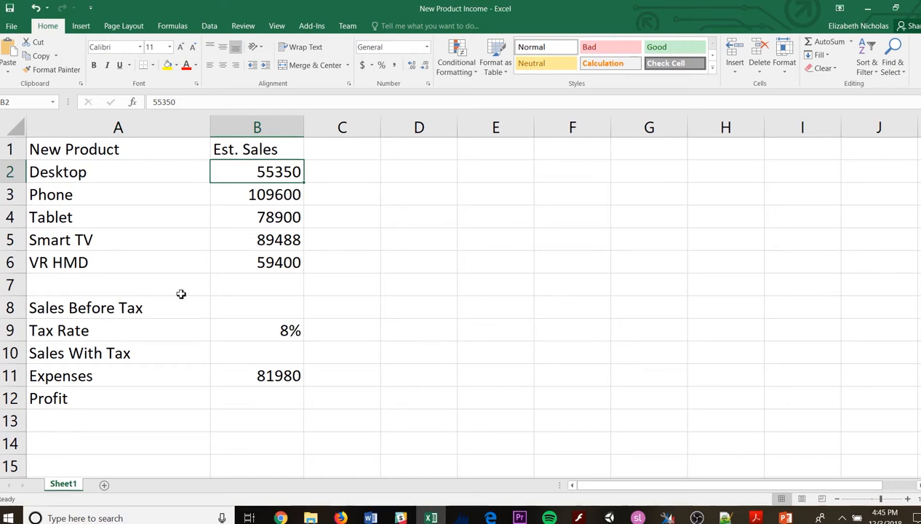
Enter the formula =B2+B3+B4+B5+B6 in cell B7 to add up the five product sales.
click(230, 287)
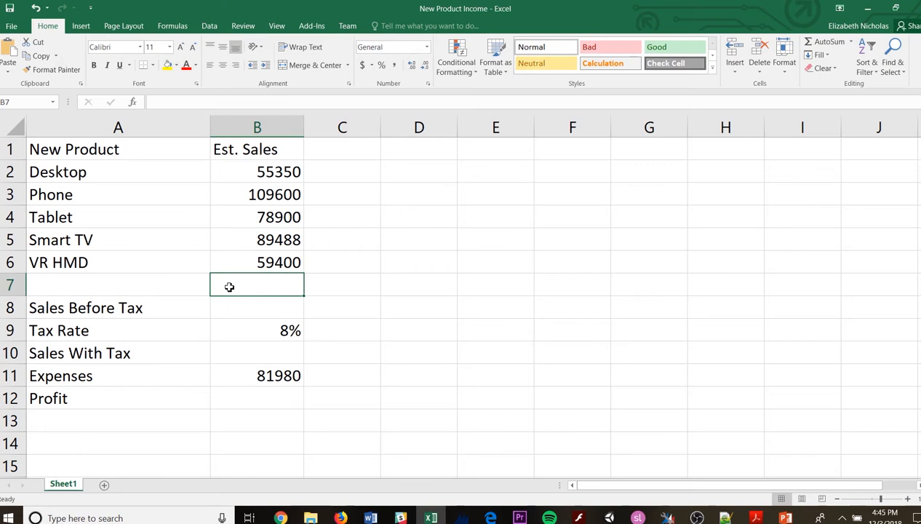
text(=)
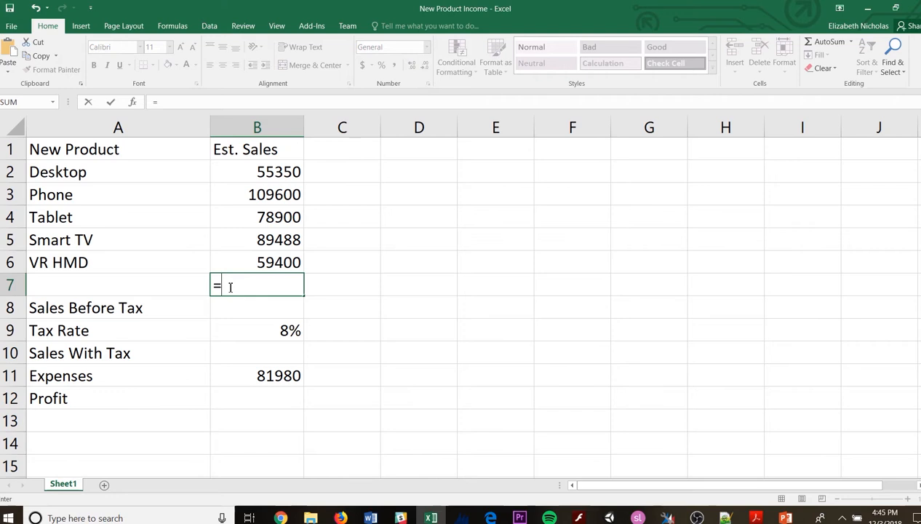
click(271, 176)
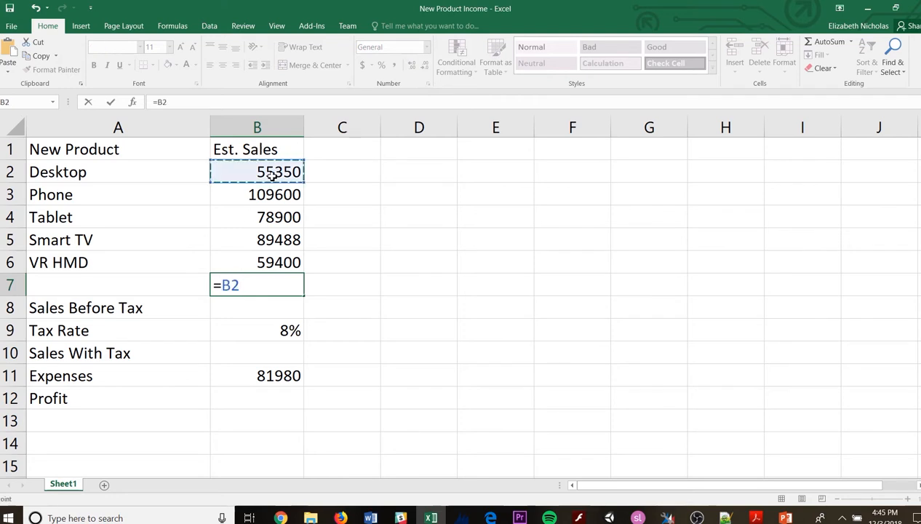
text(=)
key(BackSpace)
text(+)
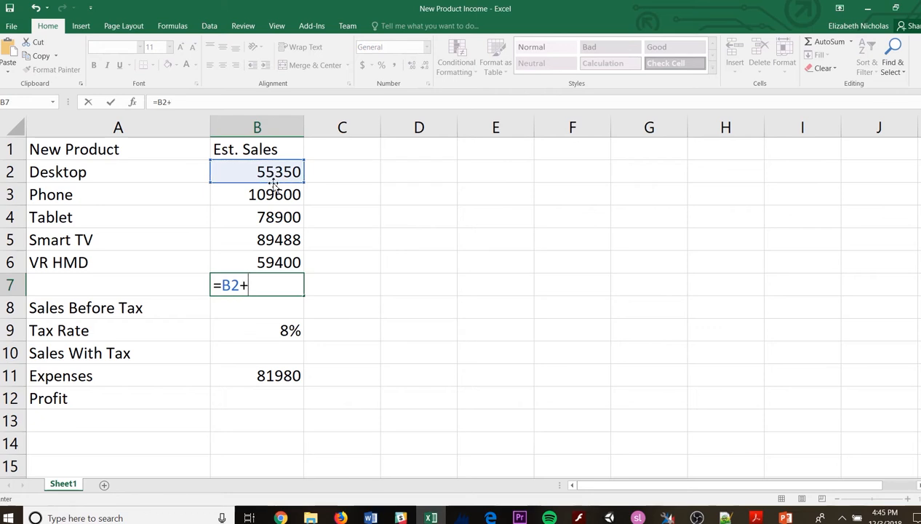
click(279, 195)
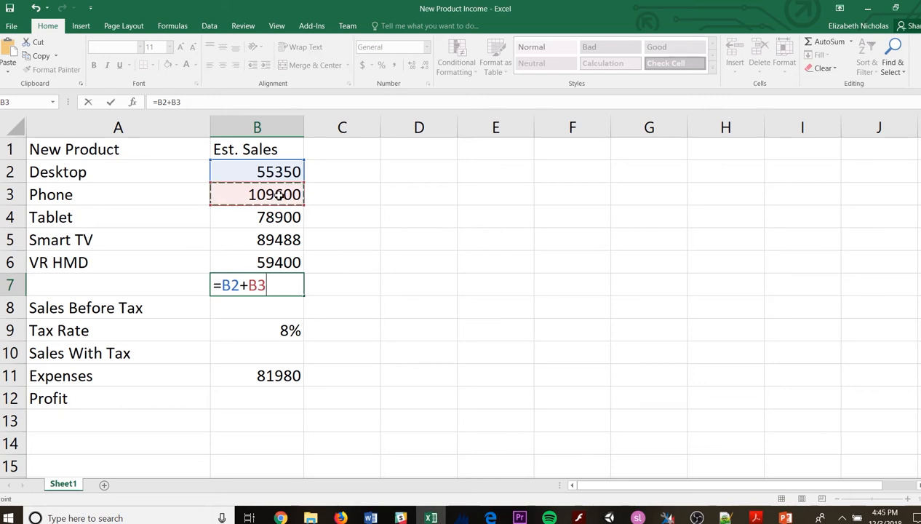
text(+)
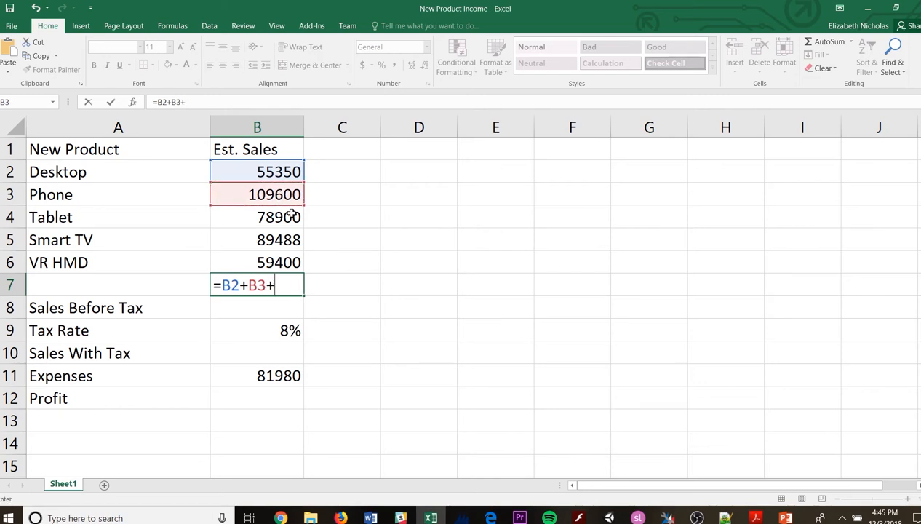
click(289, 218)
text(+)
click(277, 247)
text(+)
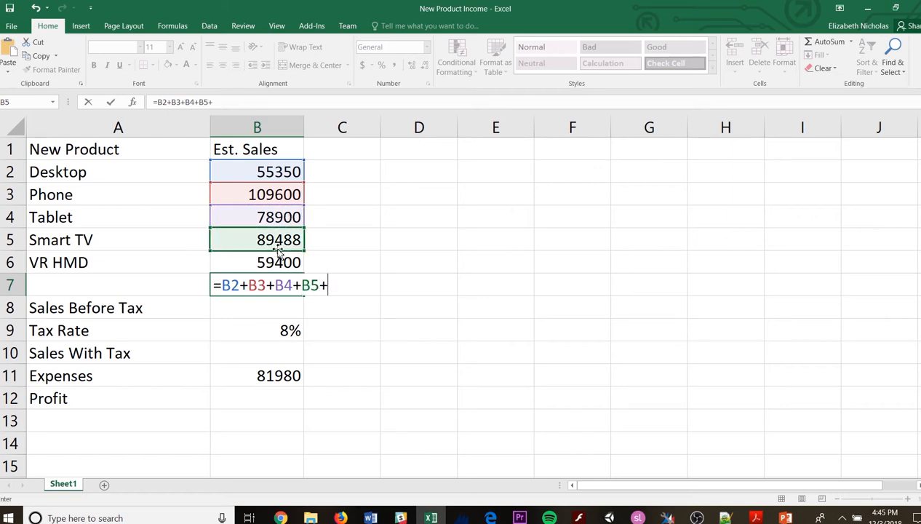
click(277, 264)
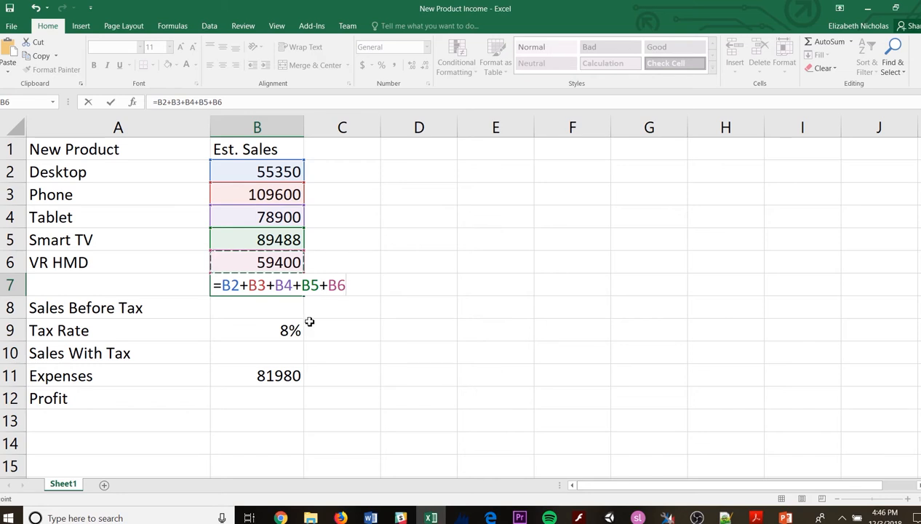
key(Return)
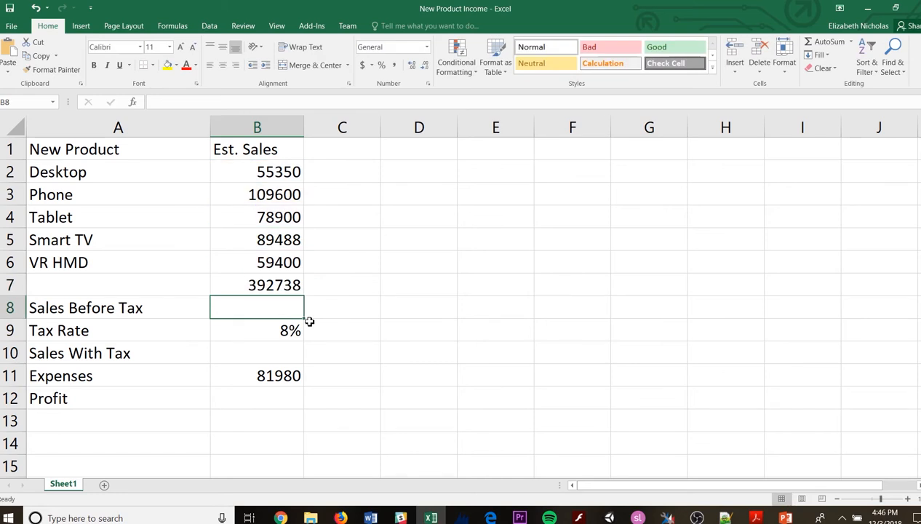
Examine the addition formula in B7 and the cells it references, leaving the formula unedited.
click(259, 289)
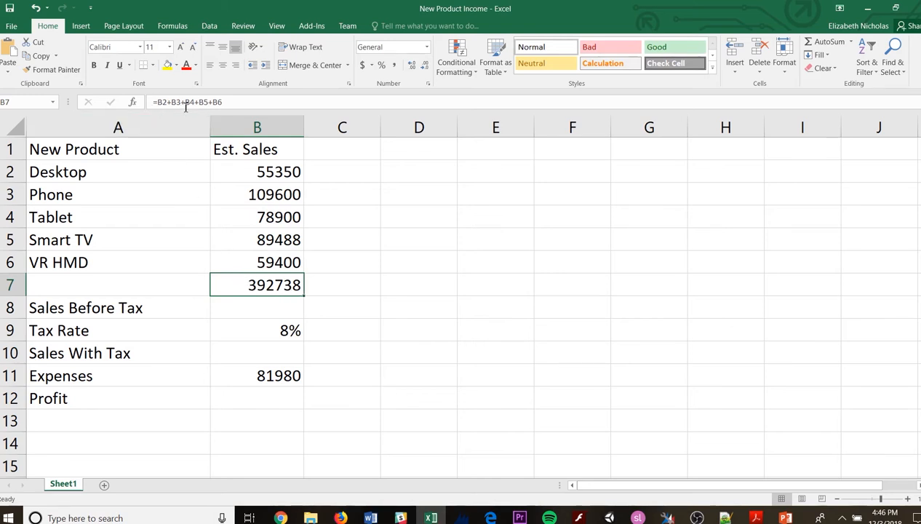
double_click(246, 286)
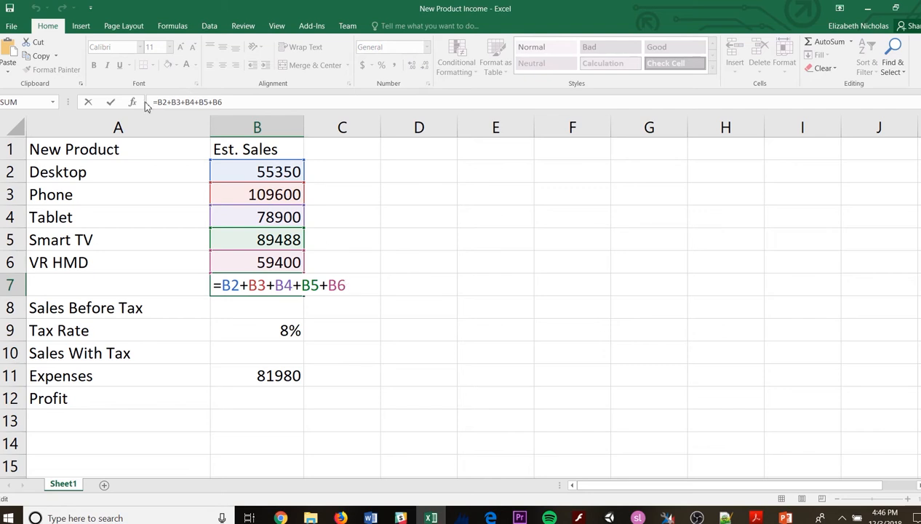
click(88, 104)
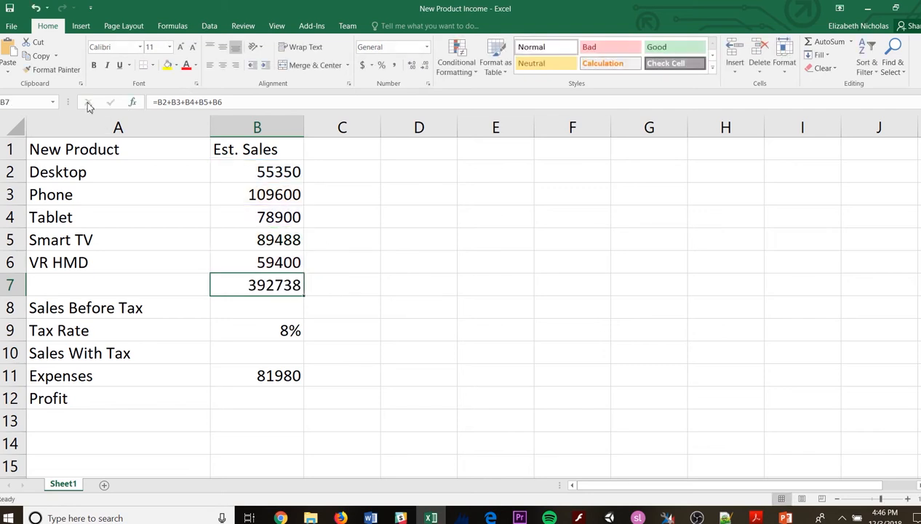
drag(232, 102, 143, 102)
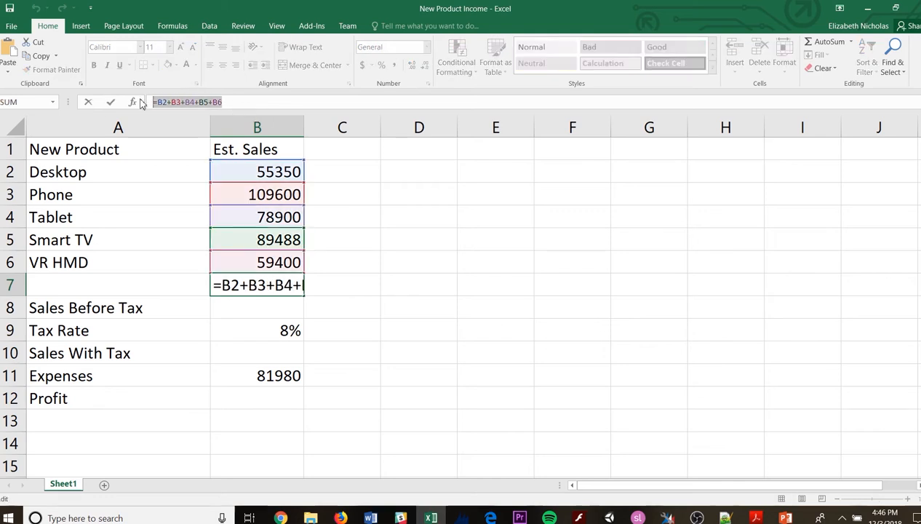
click(86, 105)
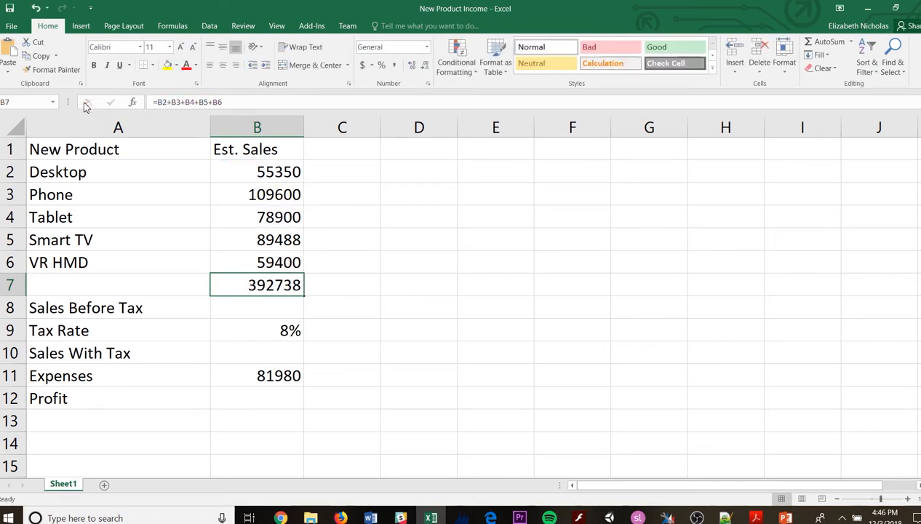
Delete the addition formula from cell B7.
drag(232, 102, 135, 107)
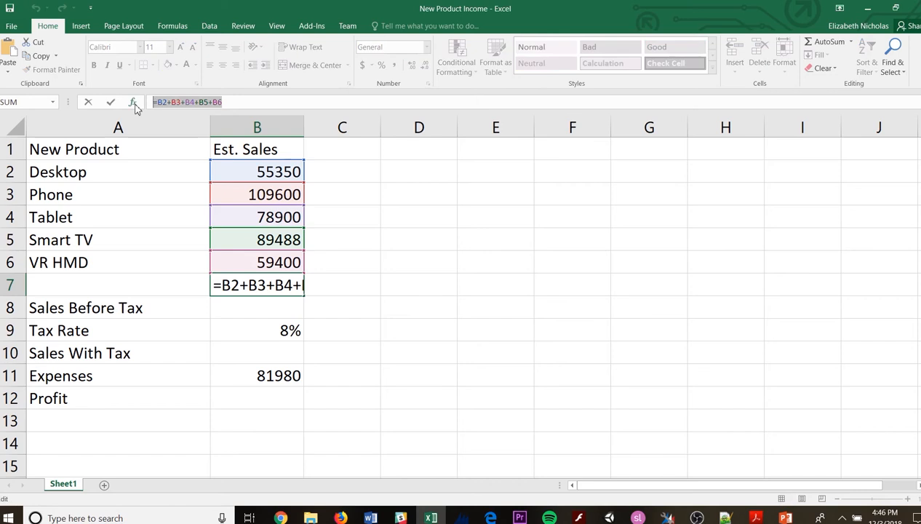
key(BackSpace)
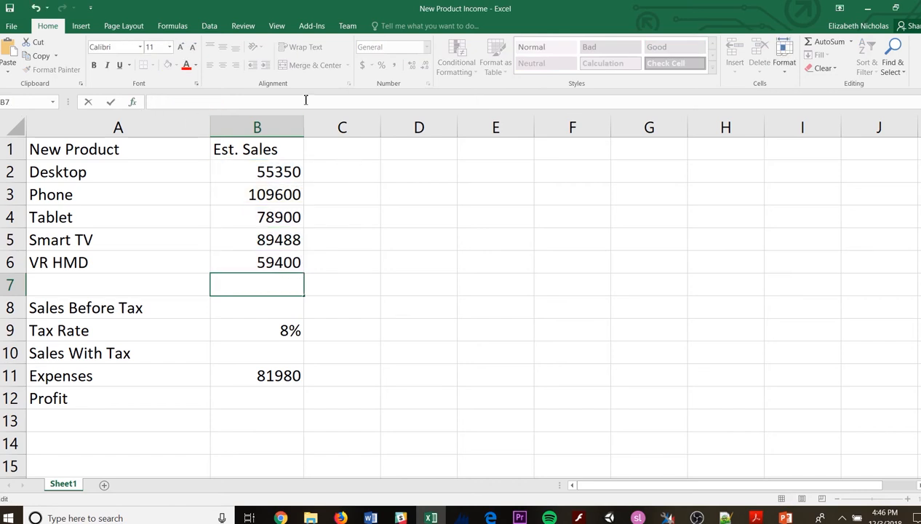
click(343, 230)
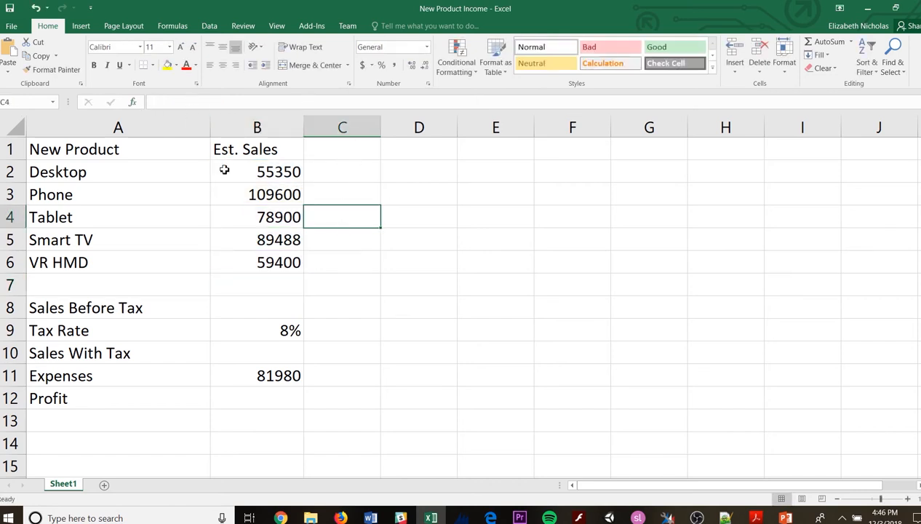
Search the function library for "add", choose SUM for cell C4, and cancel its arguments.
click(134, 103)
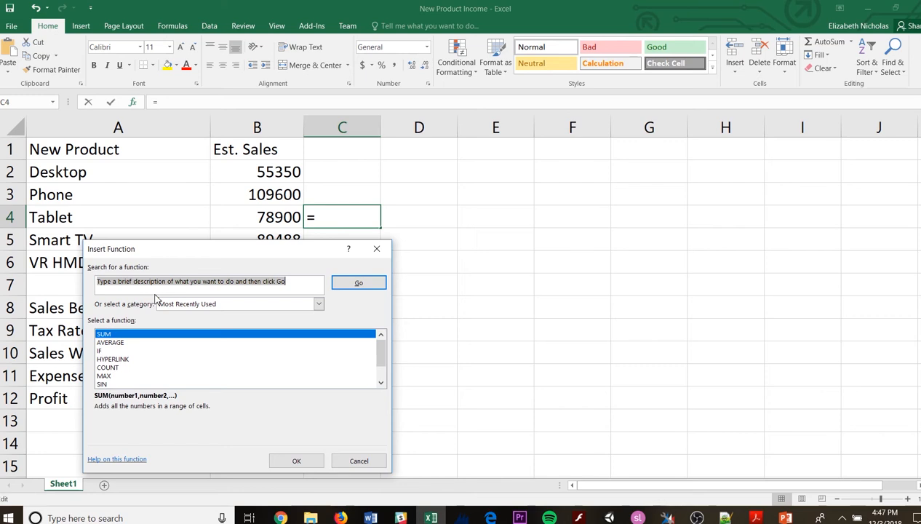
text(add)
key(Return)
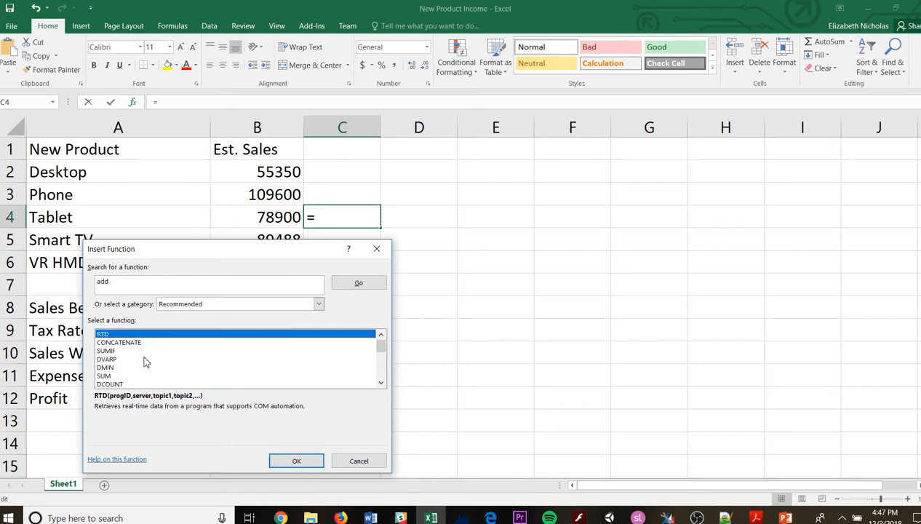
click(106, 376)
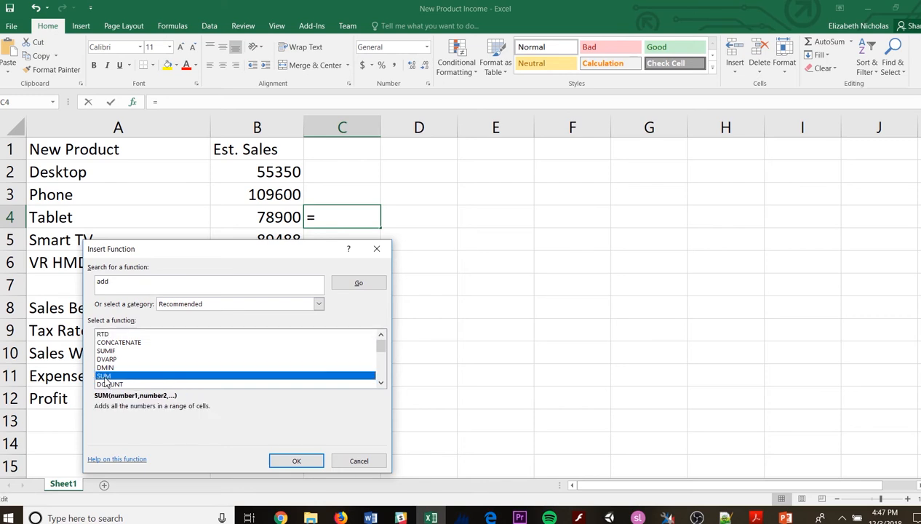
click(296, 461)
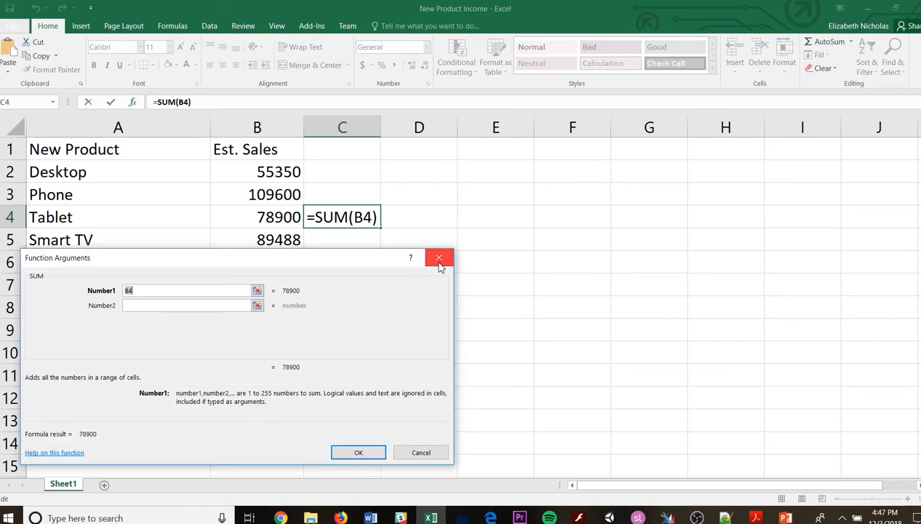
click(439, 260)
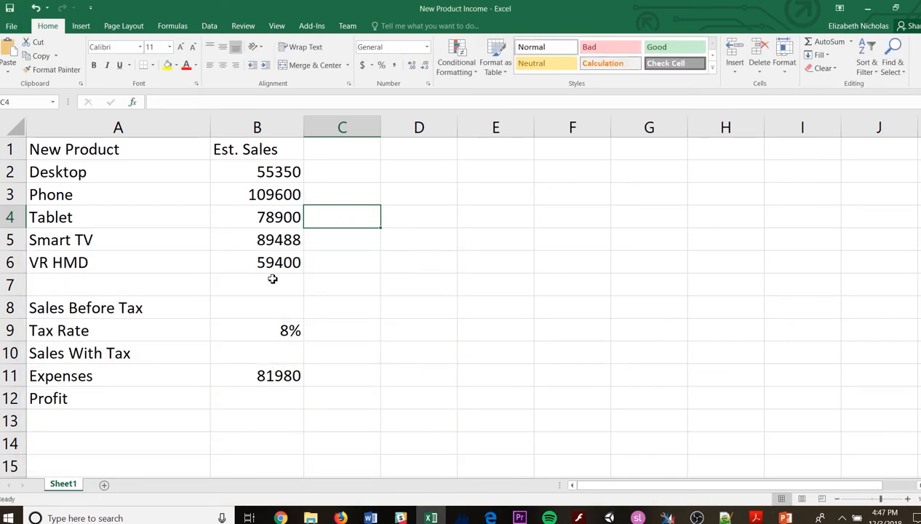
Insert a SUM function in cell B7 through Insert Function, using the range B2:B6 as its argument.
click(272, 278)
text(=)
click(130, 103)
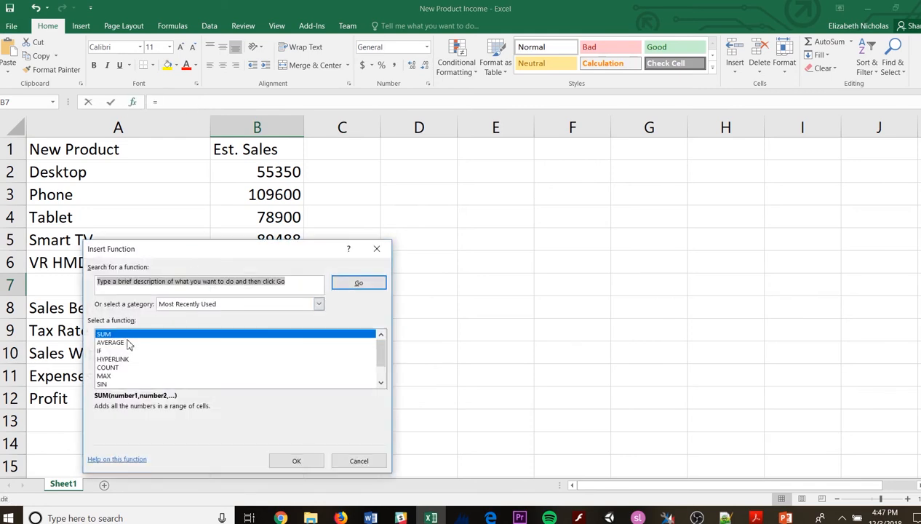
click(302, 463)
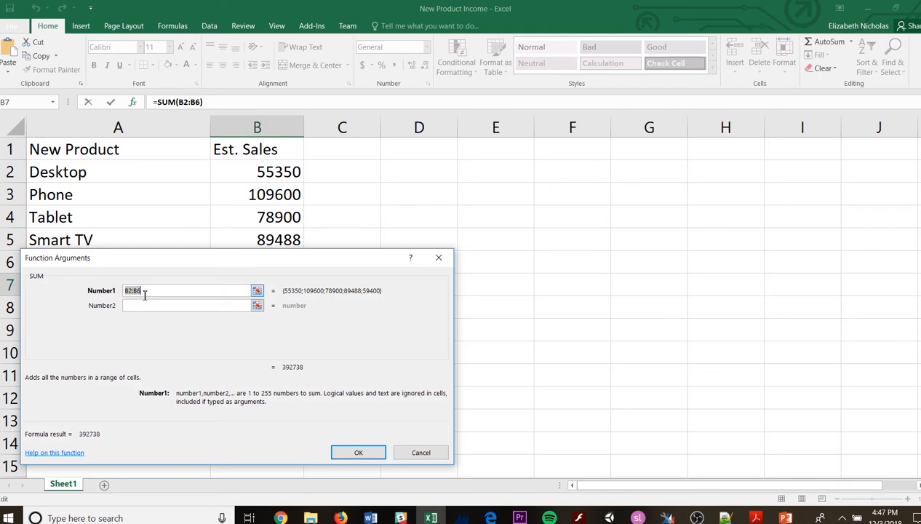
drag(162, 265, 484, 166)
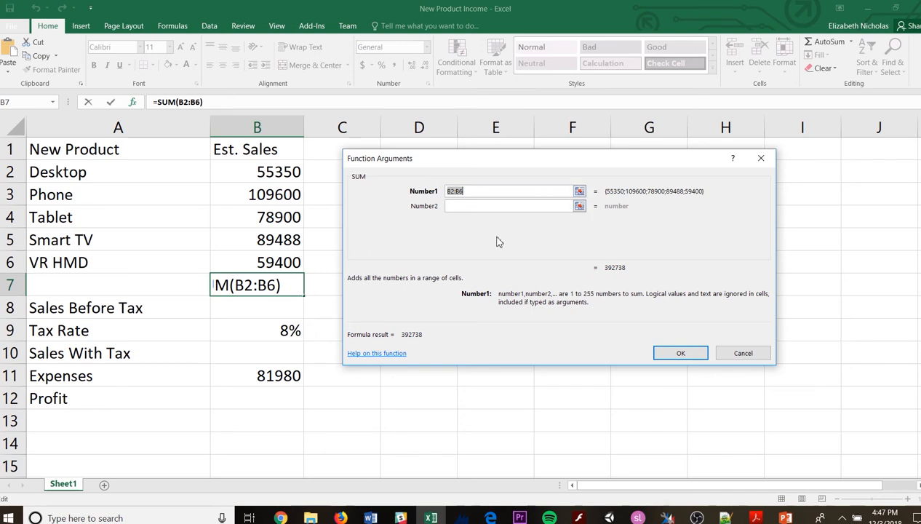
click(681, 353)
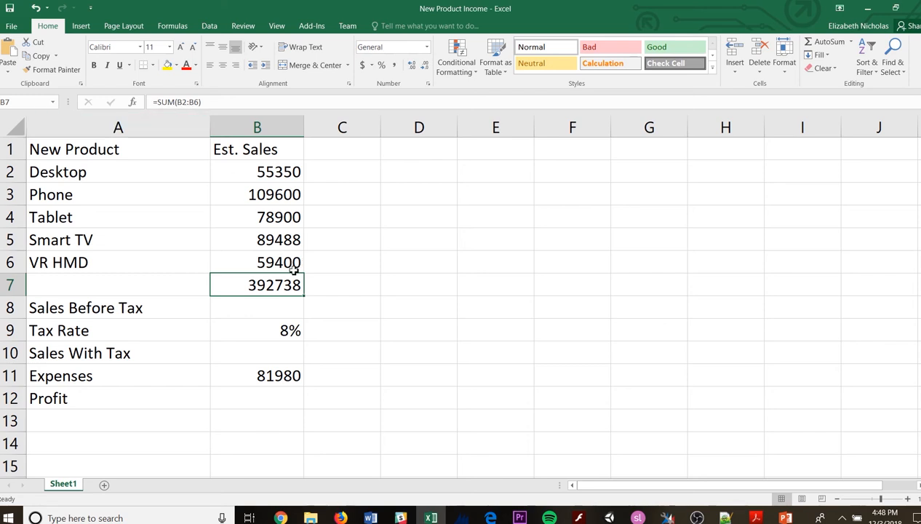
Delete the inserted SUM function from cell B7 and leave editing mode.
click(208, 102)
drag(205, 102, 138, 108)
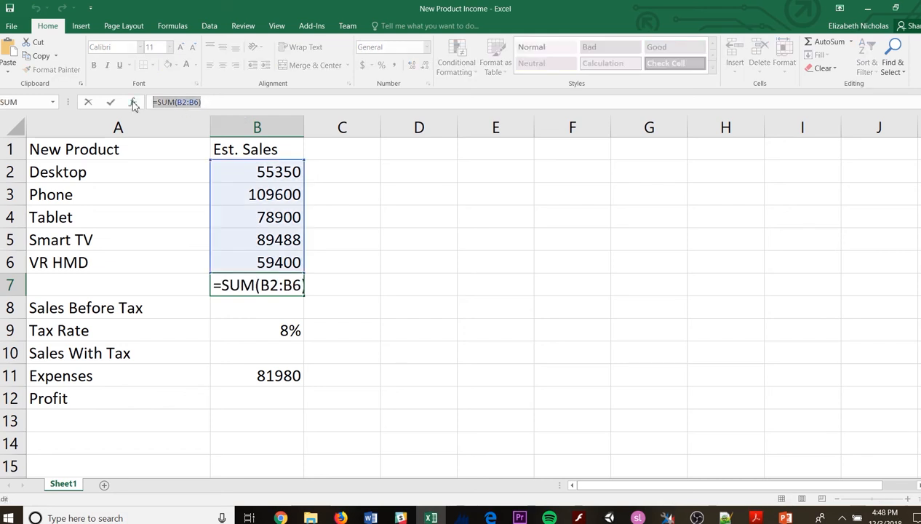
key(BackSpace)
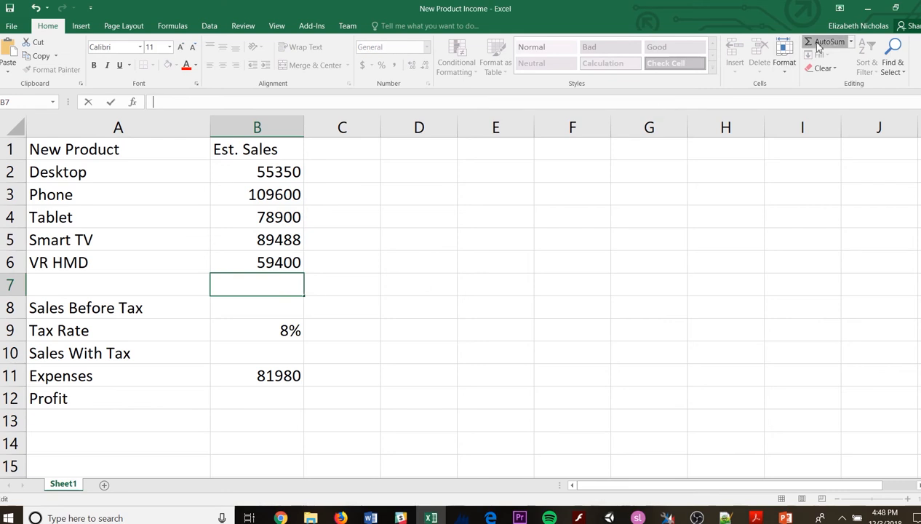
key(Escape)
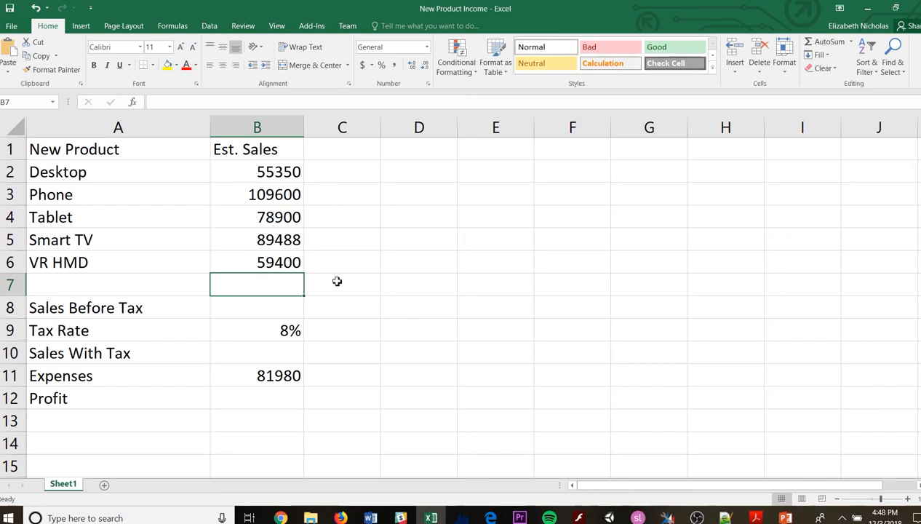
Total the sales in B2:B6 with AutoSum in cell B7 and select the resulting cell.
click(830, 42)
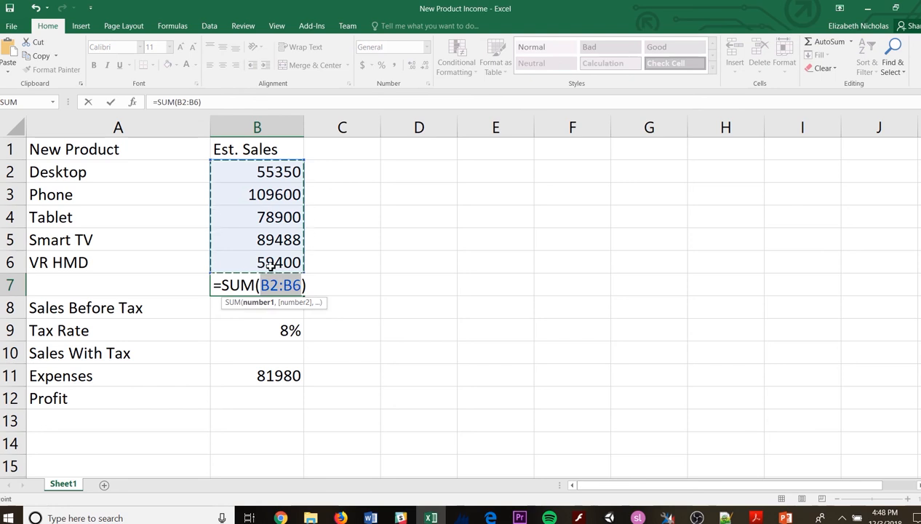
key(Return)
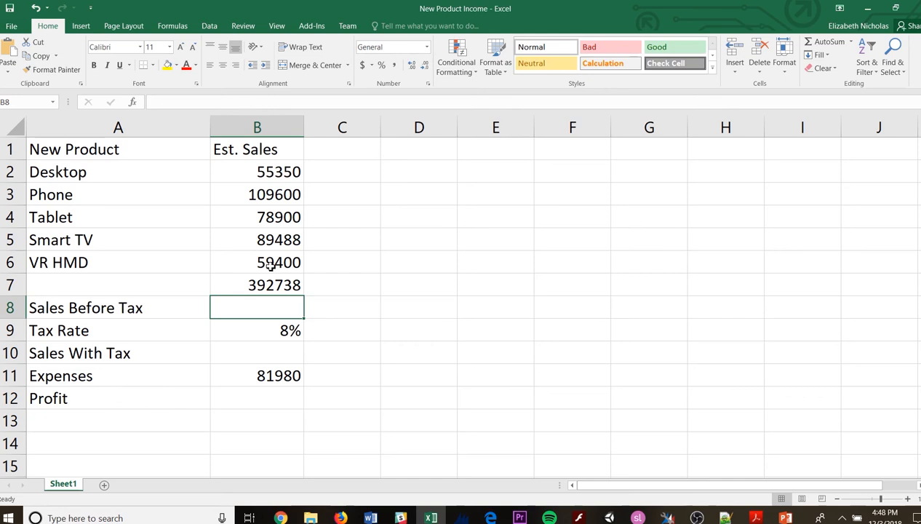
click(246, 291)
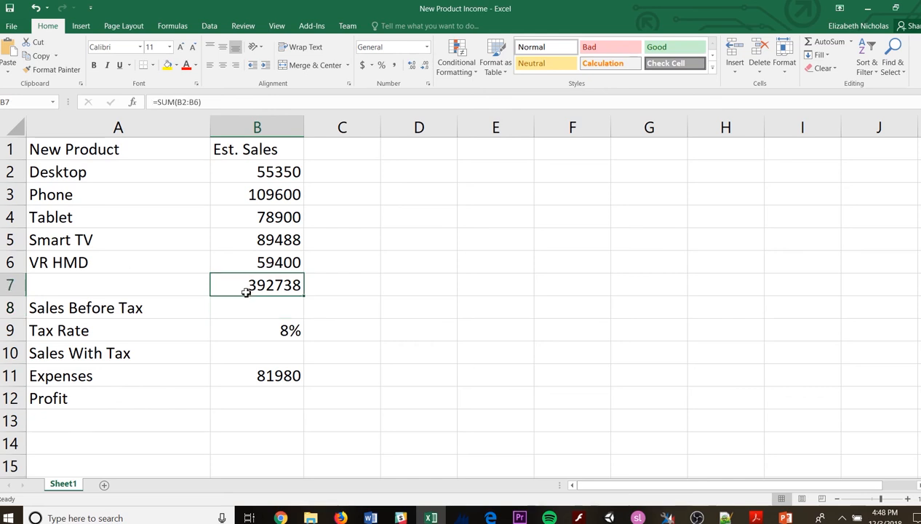
Clear the AutoSum formula from cell B7 and switch back to the PowerPoint slide show.
double_click(246, 292)
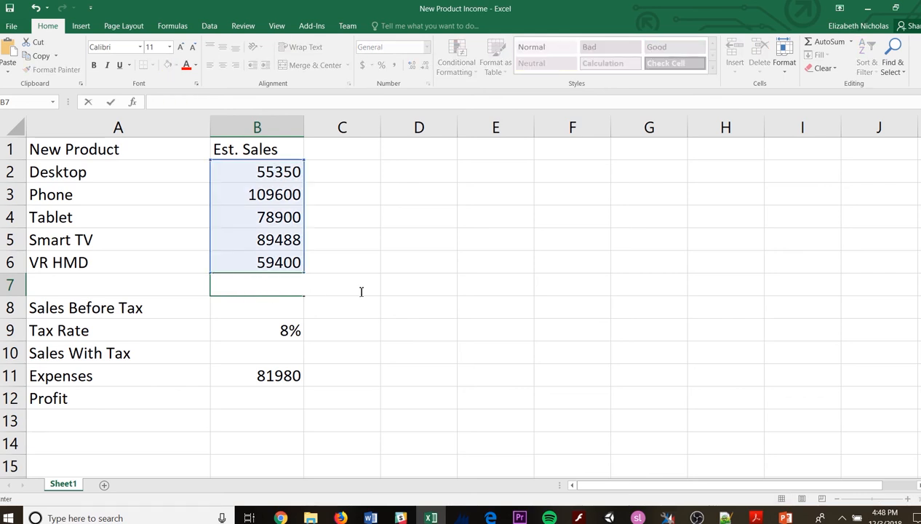
click(252, 288)
key(Return)
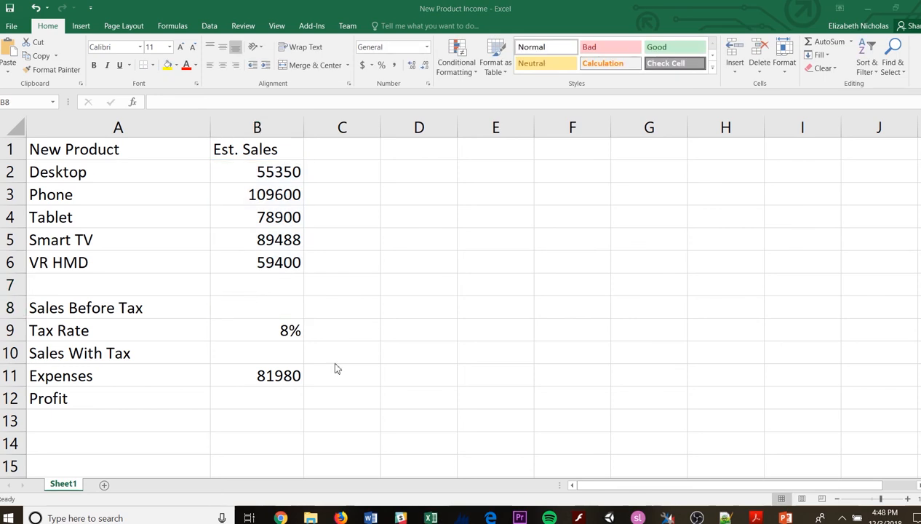
click(786, 517)
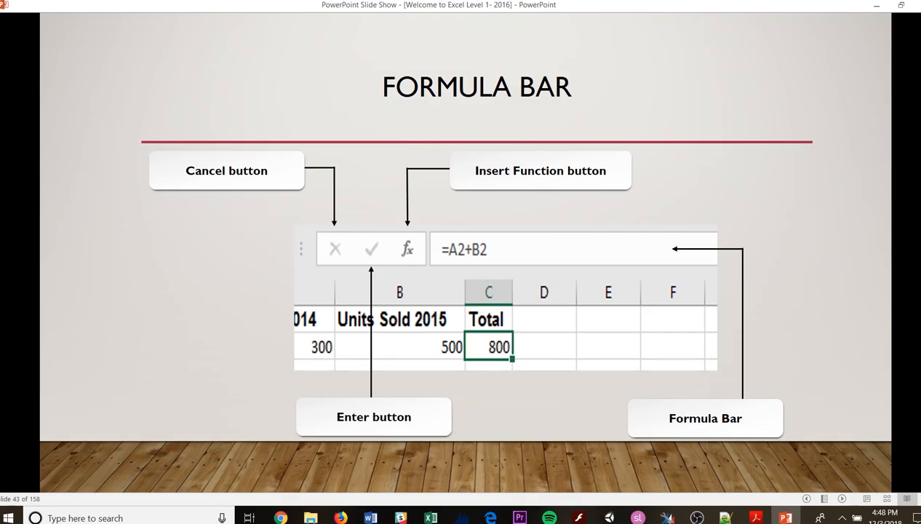